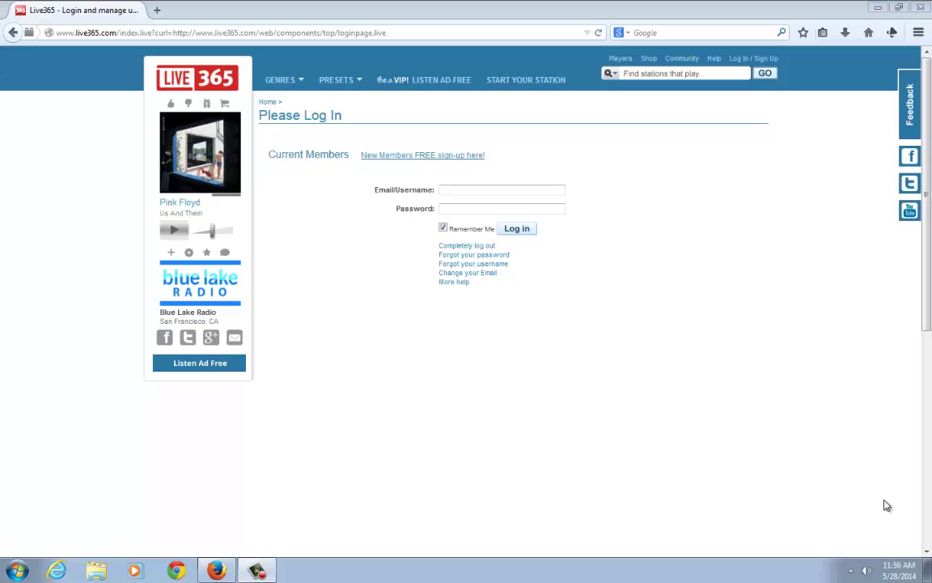
Sign in to Live365 Broadcaster with the station account username and password.
click(479, 188)
text(bluela)
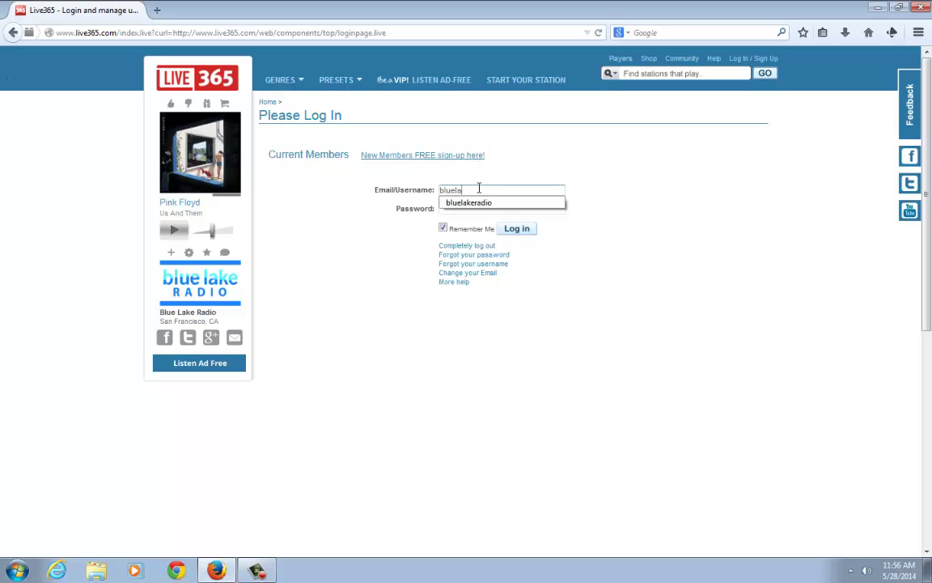
text(keradio)
key(Tab)
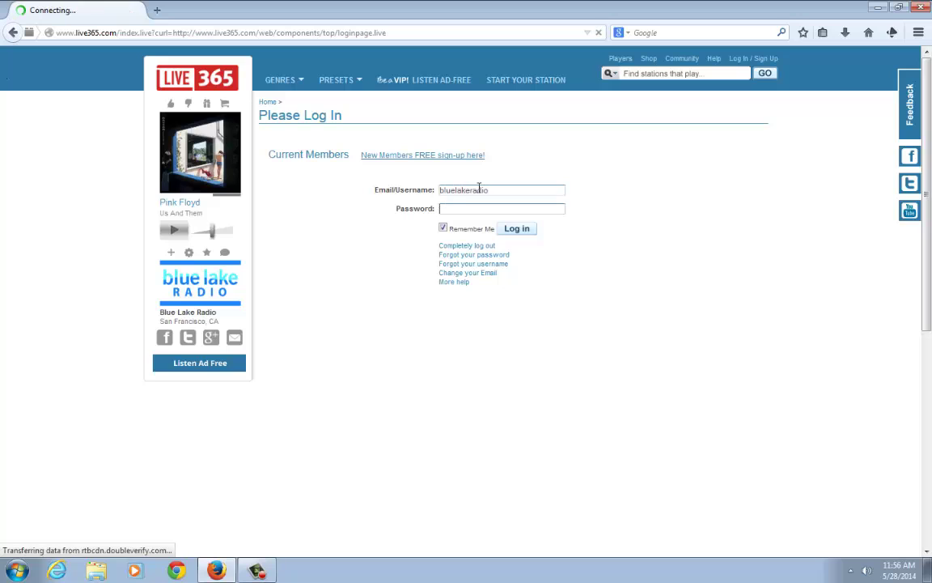
text(*******)
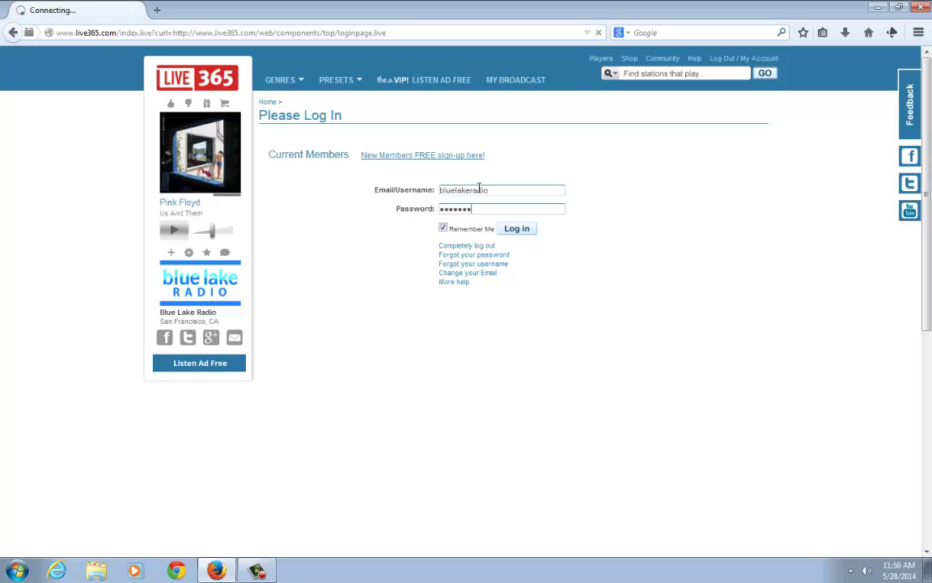
key(Return)
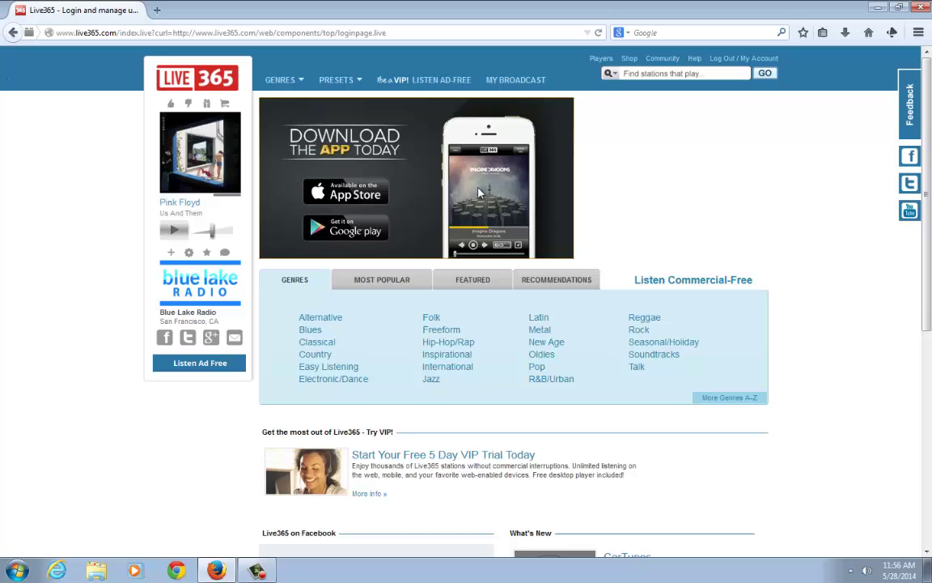
Open MY BROADCAST, maximize the Partner window, and show the Tracks library of 77 files.
click(527, 81)
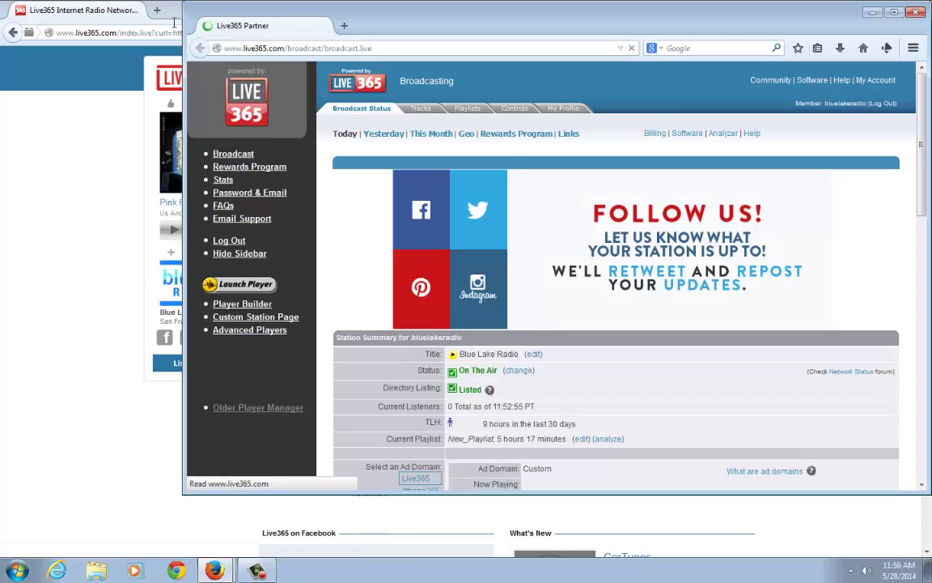
click(172, 18)
click(161, 13)
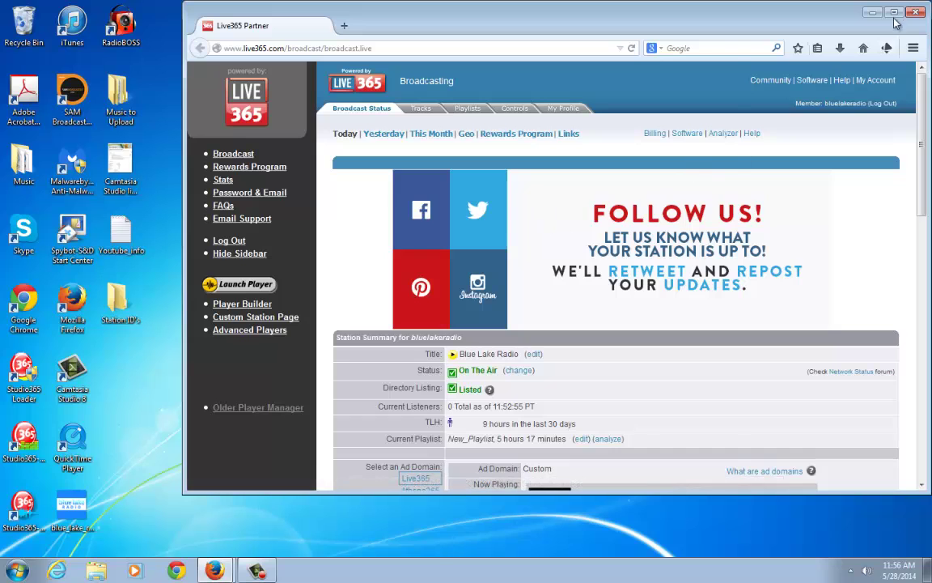
double_click(805, 23)
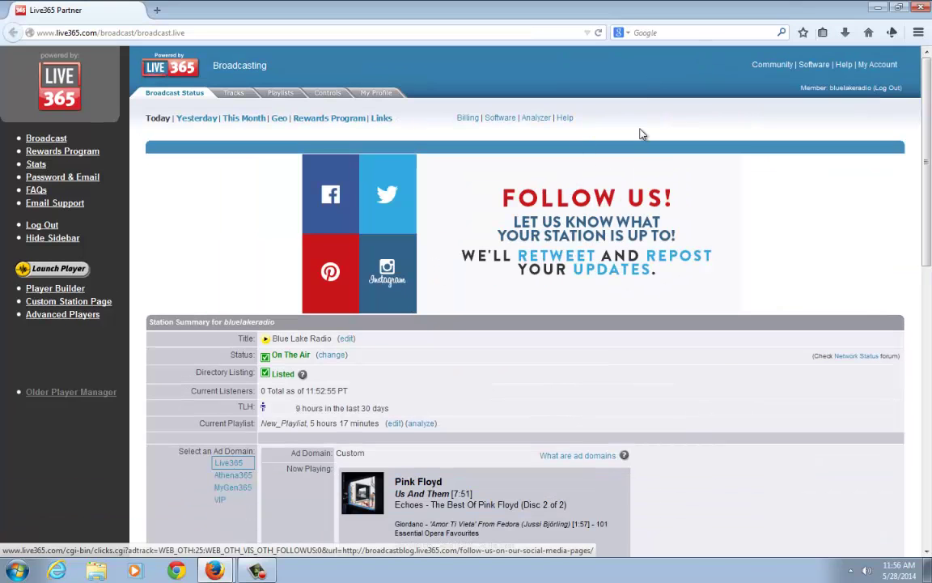
click(234, 94)
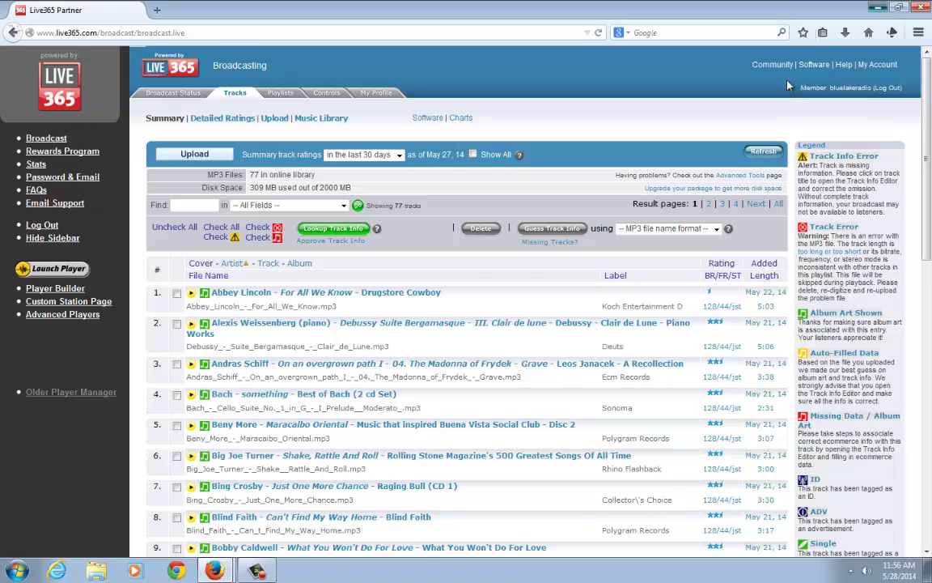
Launch Studio365 Loader from the desktop and sign in with the station account credentials.
click(879, 8)
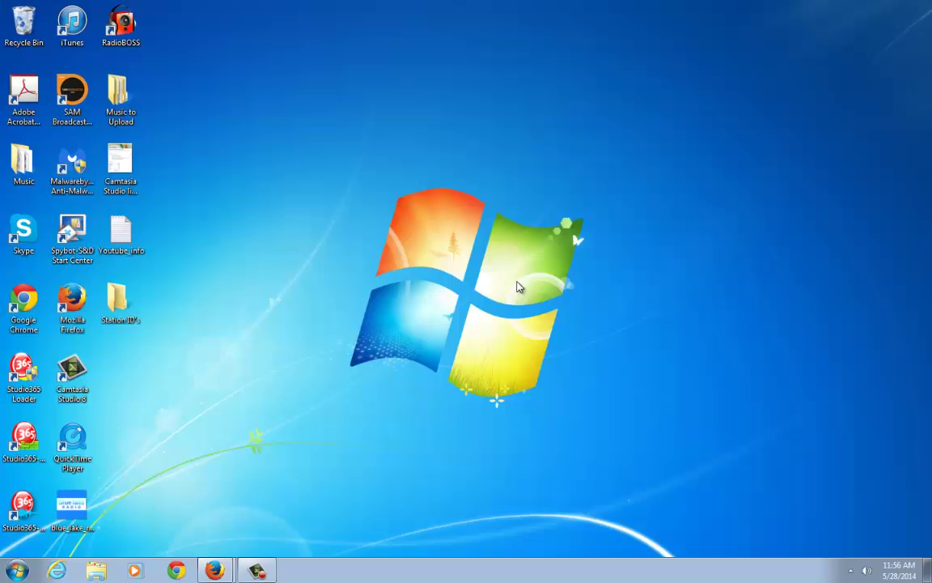
double_click(32, 377)
text(bluelake)
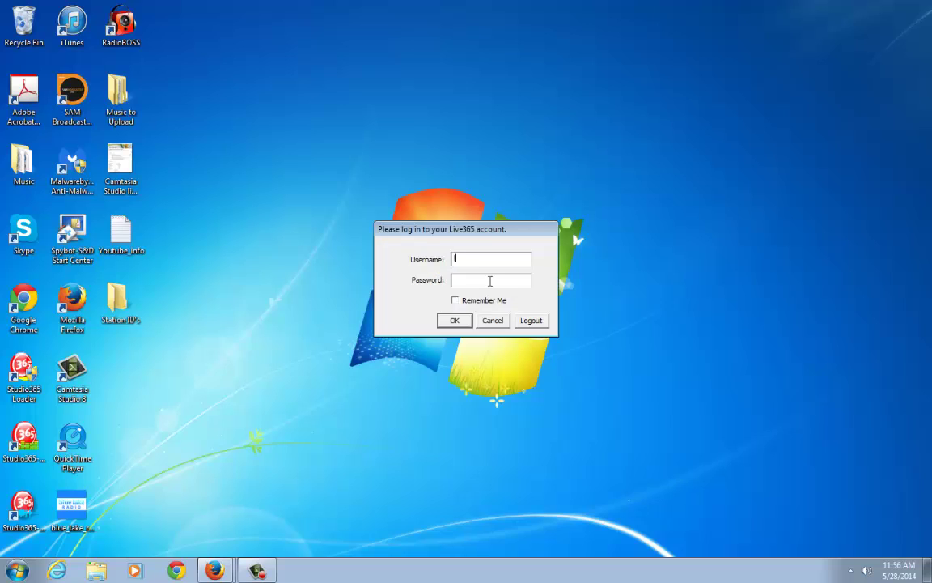
text(radio)
key(Tab)
text(*****)
key(Return)
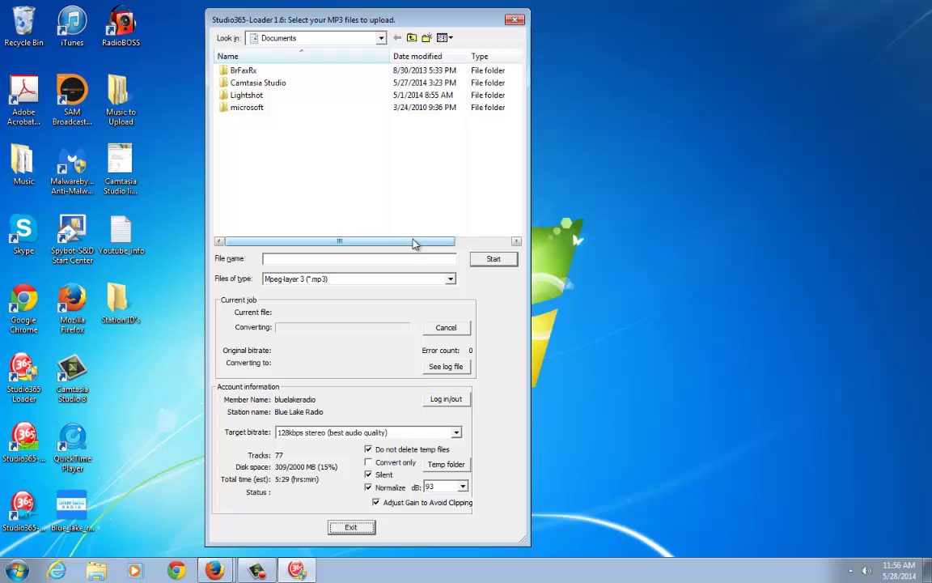
Upload dbh-air-brian from Desktop > Station ID's and confirm the success message.
click(412, 38)
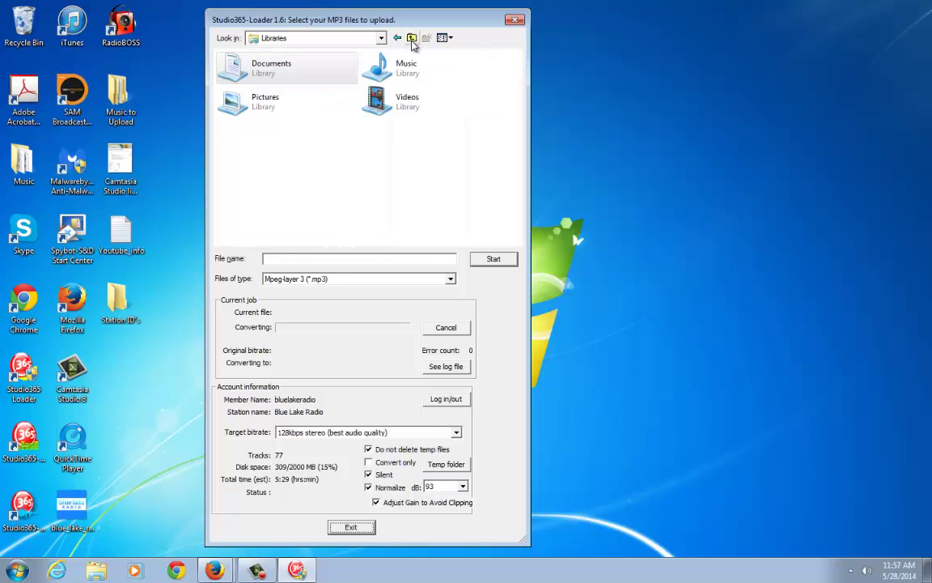
click(412, 39)
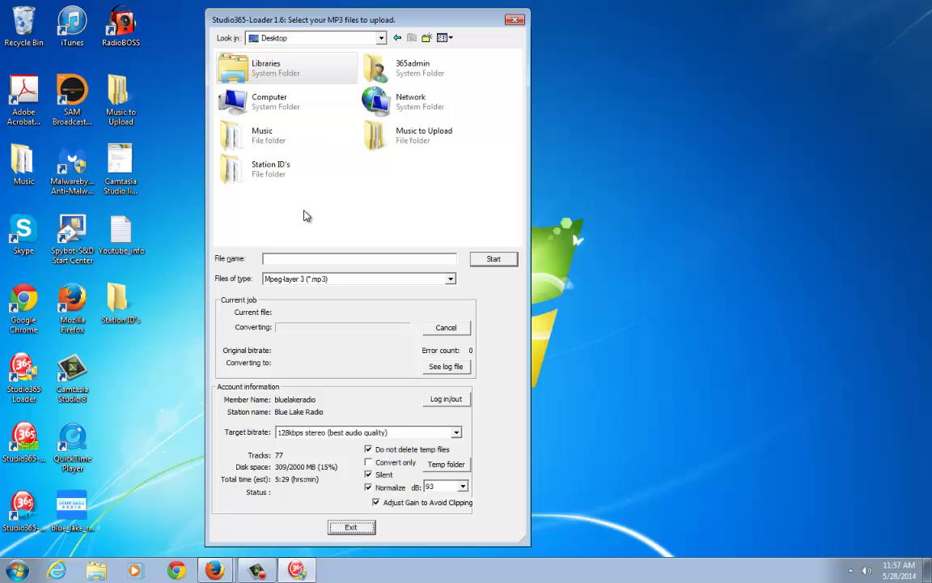
double_click(276, 172)
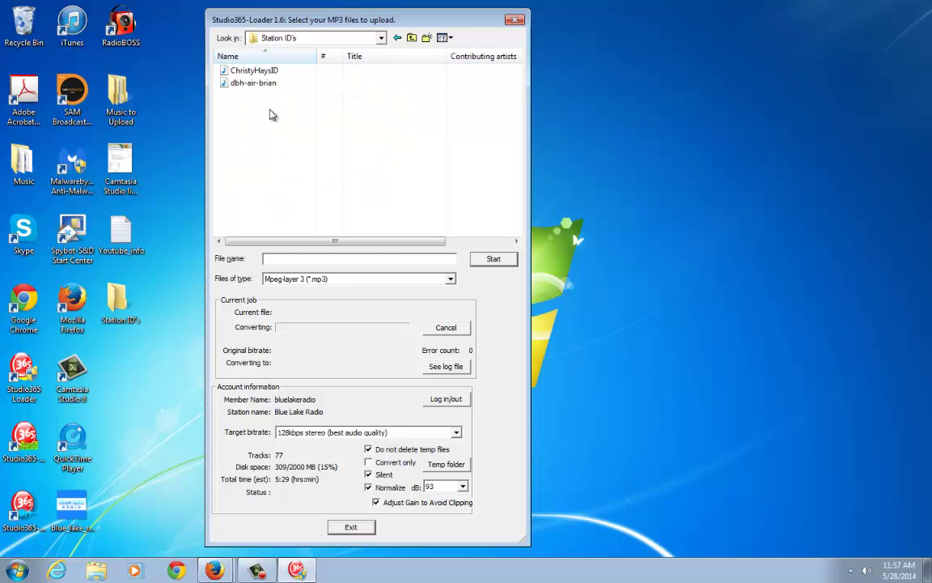
click(253, 83)
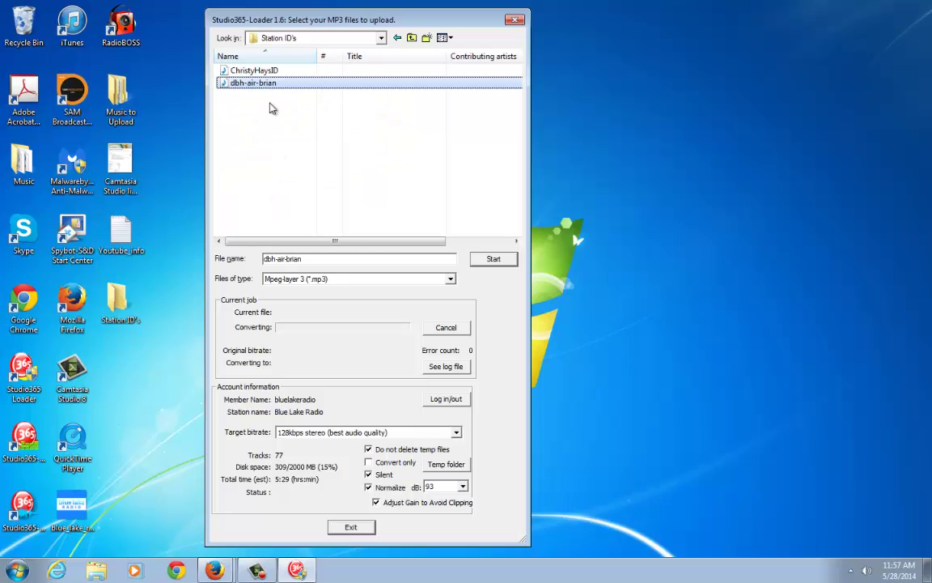
click(487, 261)
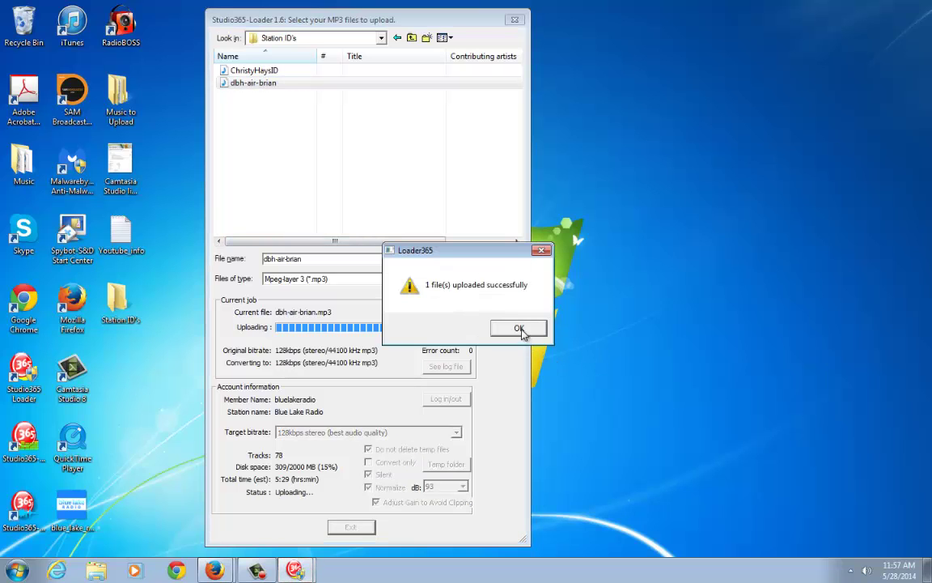
click(516, 327)
Close the loader, refresh the Tracks library, and sort by Added so dbh-air-brian.mp3 tops 78 tracks.
click(350, 527)
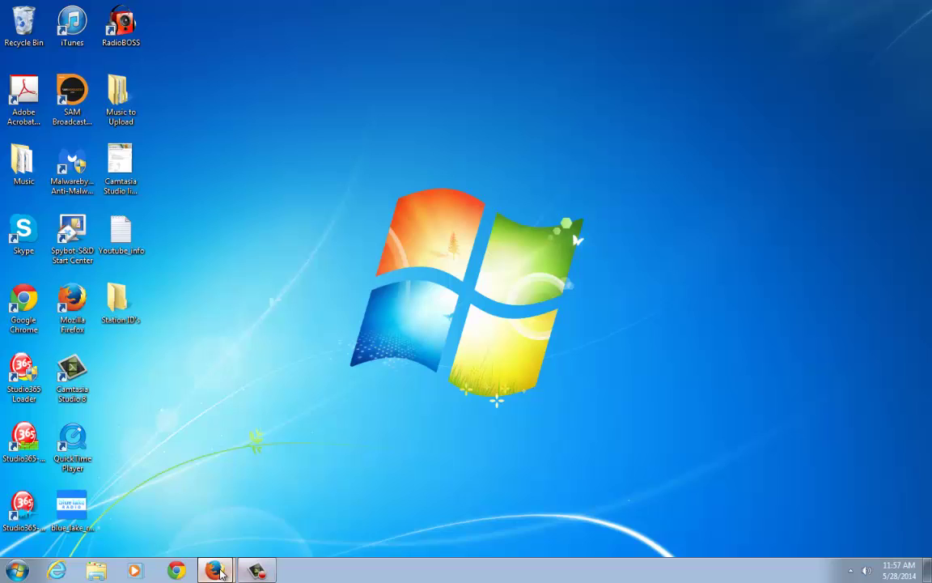
mouse_move(221, 572)
click(209, 539)
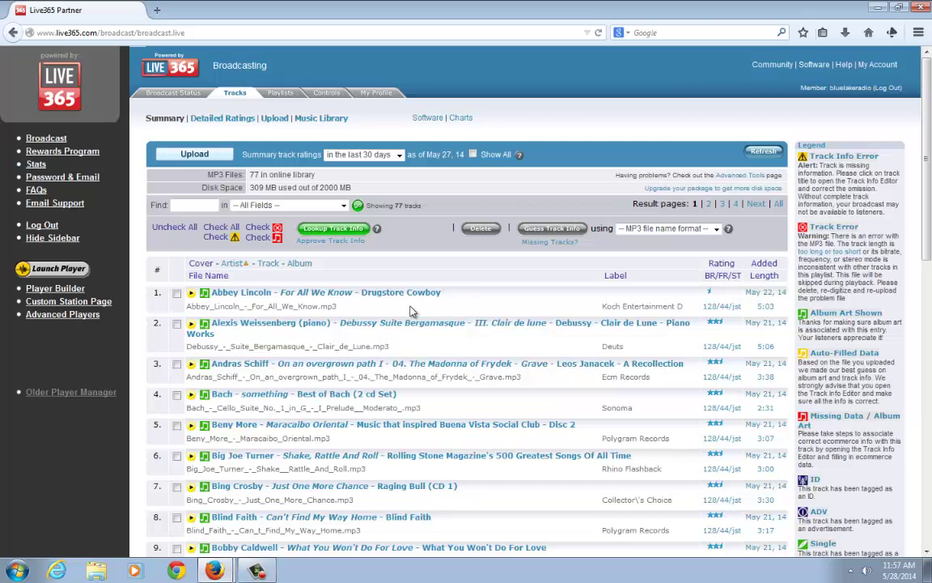
click(763, 152)
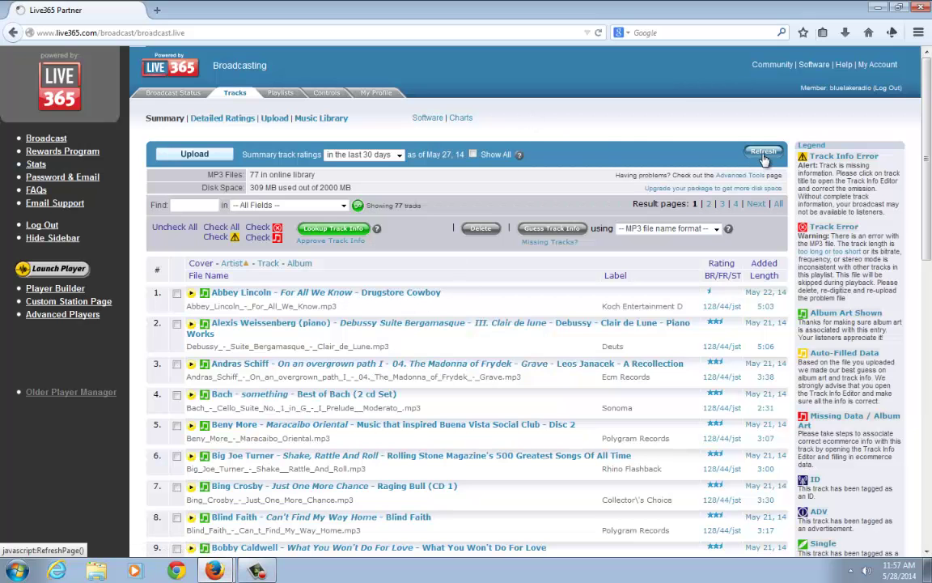
click(766, 265)
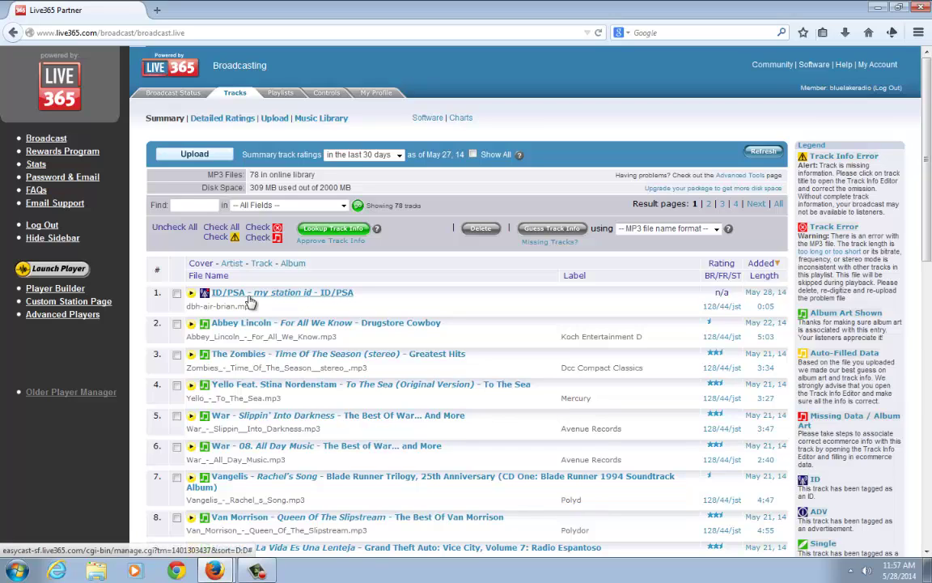
Open the new track's info and keep its type as ID - short station ID.
click(293, 296)
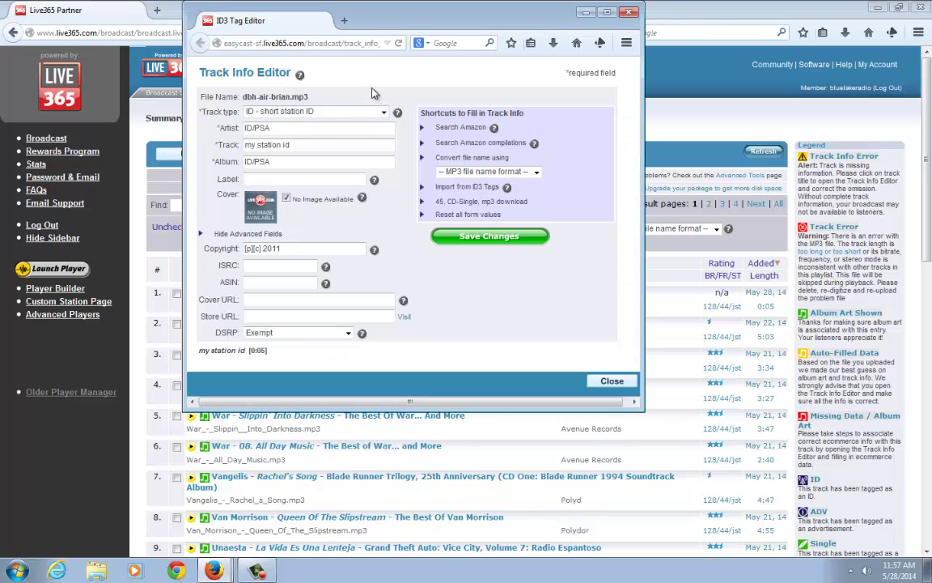
click(247, 111)
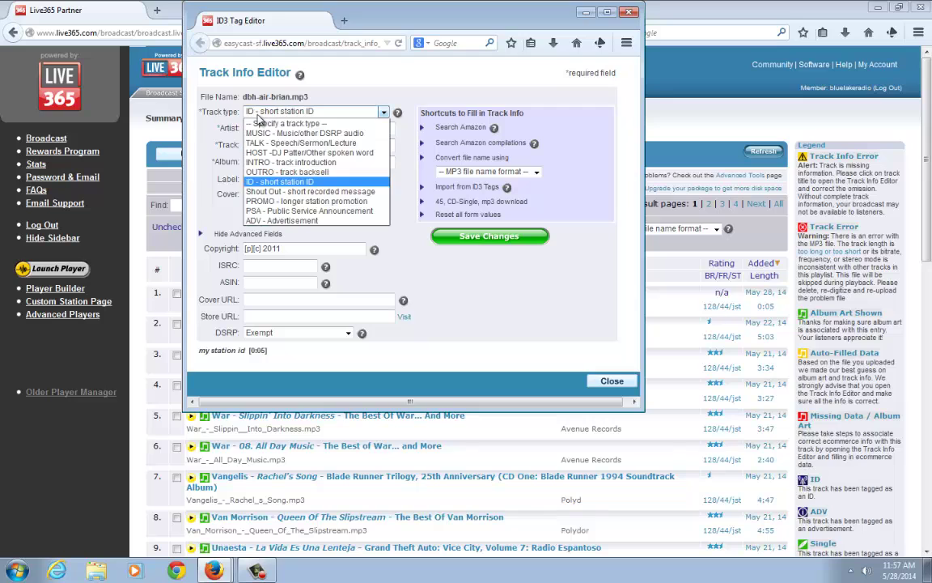
click(279, 181)
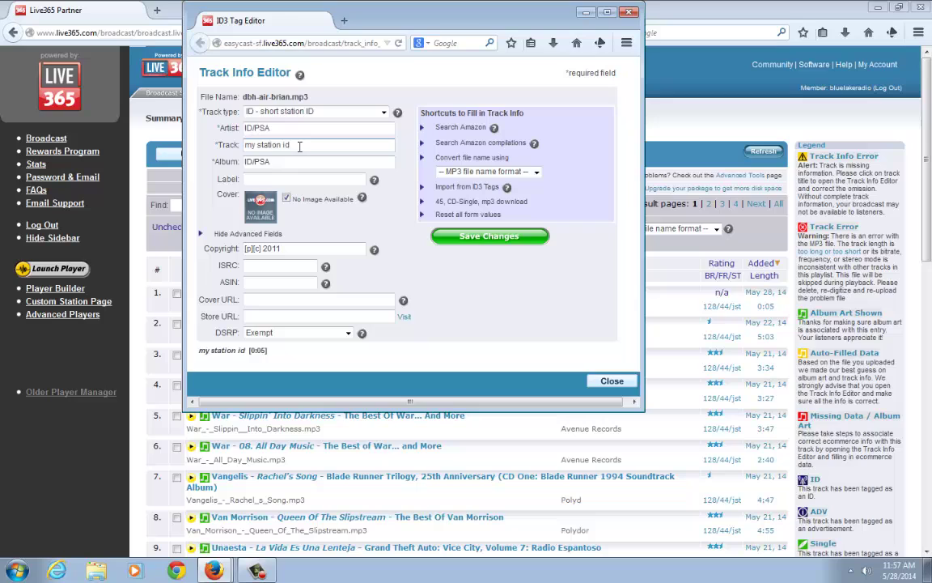
Retitle the track 'anything i want id', save the changes, and close the tag editor.
drag(300, 147, 207, 147)
key(BackSpace)
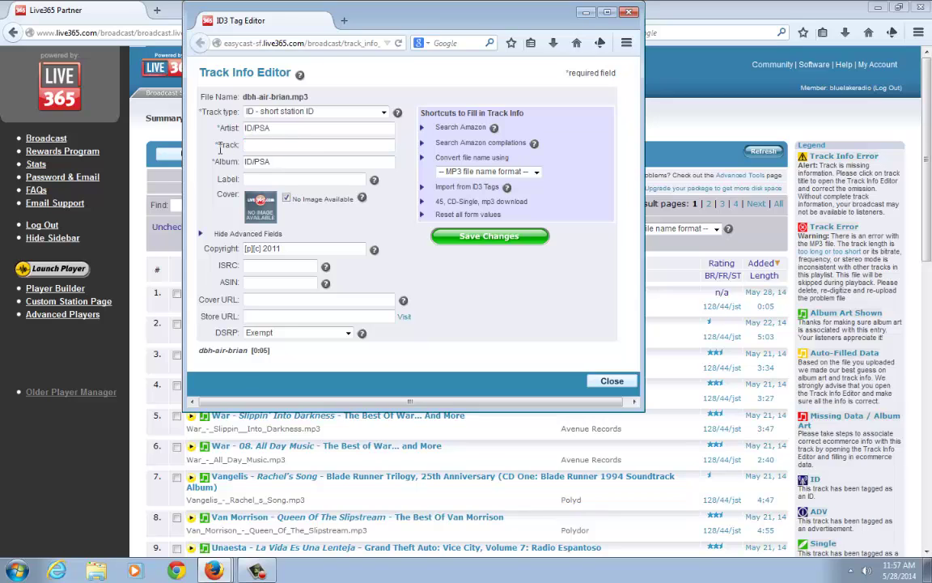
text(anything)
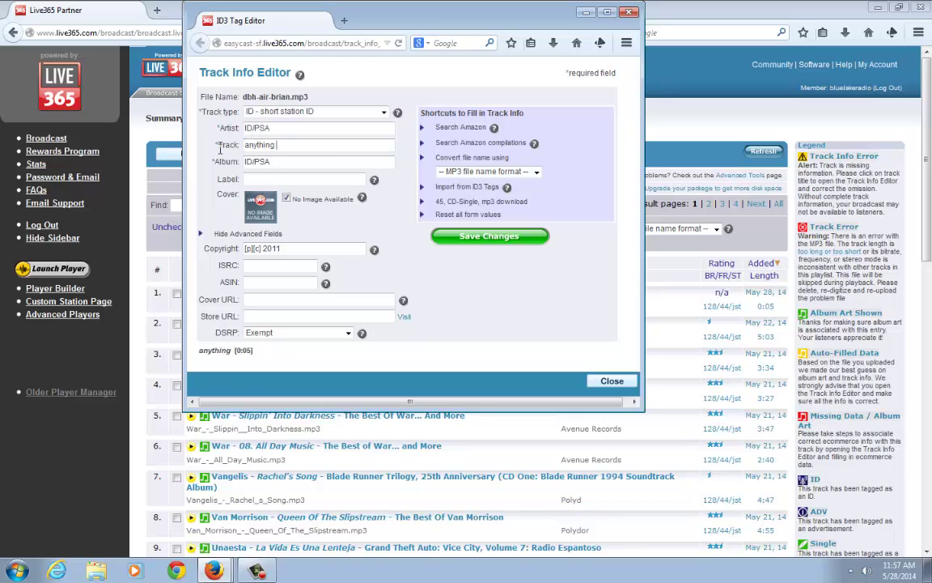
text( i want id)
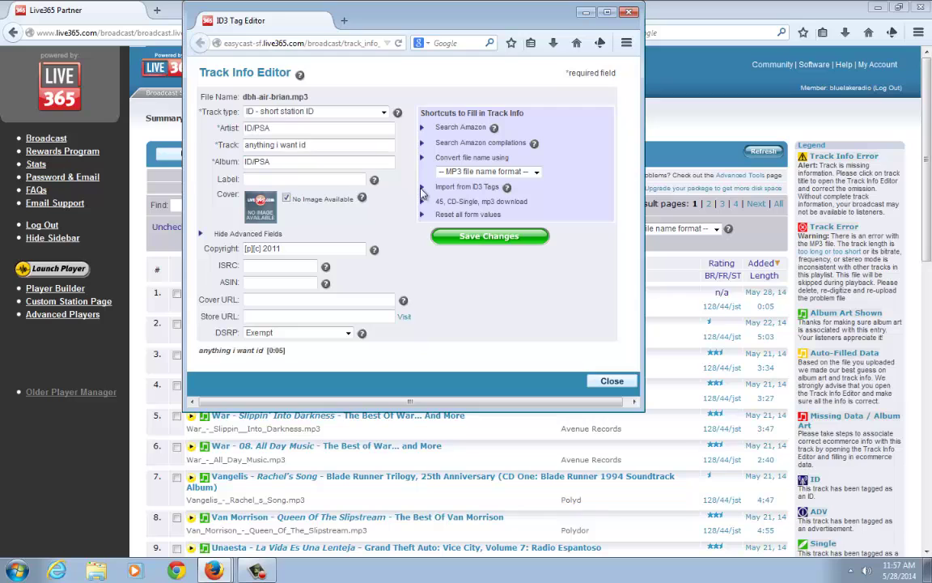
click(484, 237)
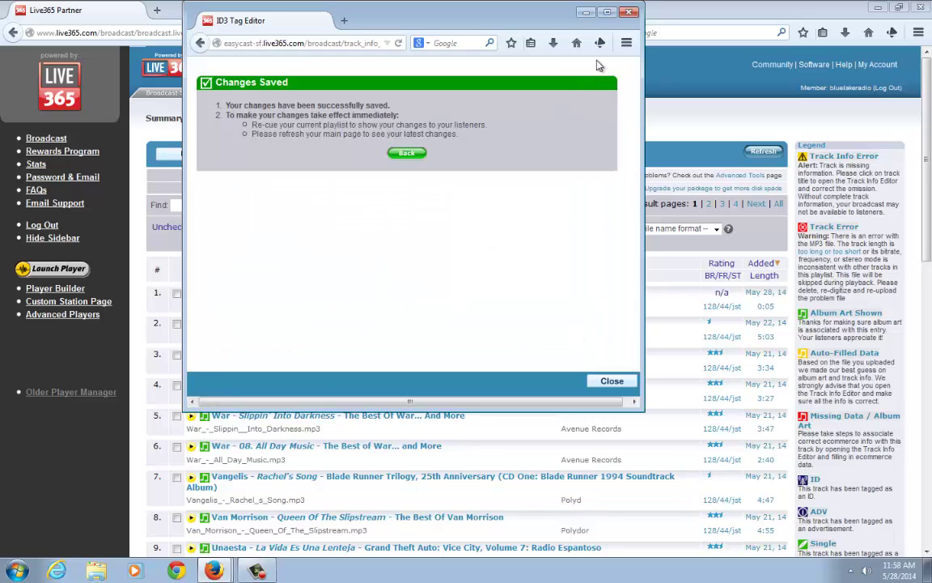
click(629, 11)
Refresh the Tracks library to show 'anything i want id' as the first ID/PSA entry.
click(765, 152)
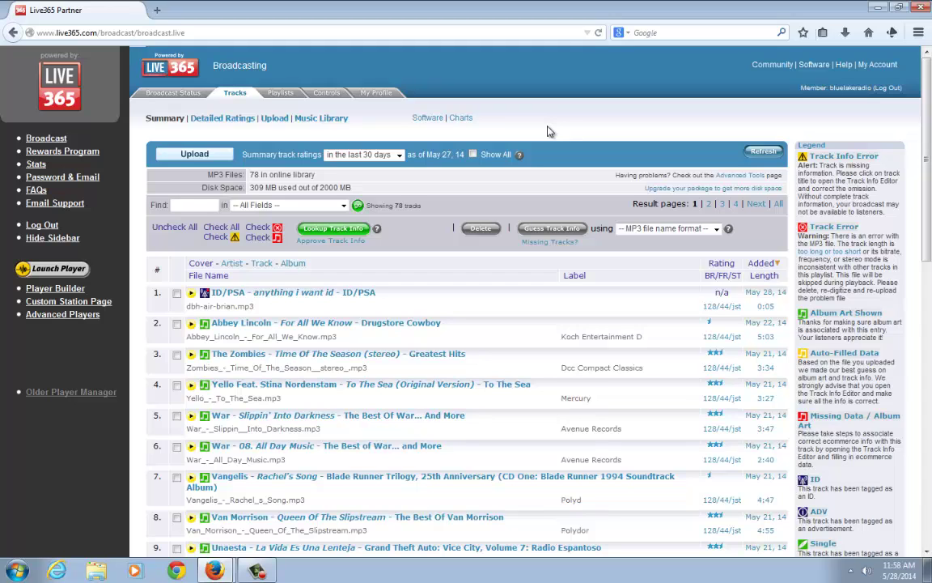
Go to My Profile > Advanced and scroll down to the unassigned Station IDs section.
click(375, 98)
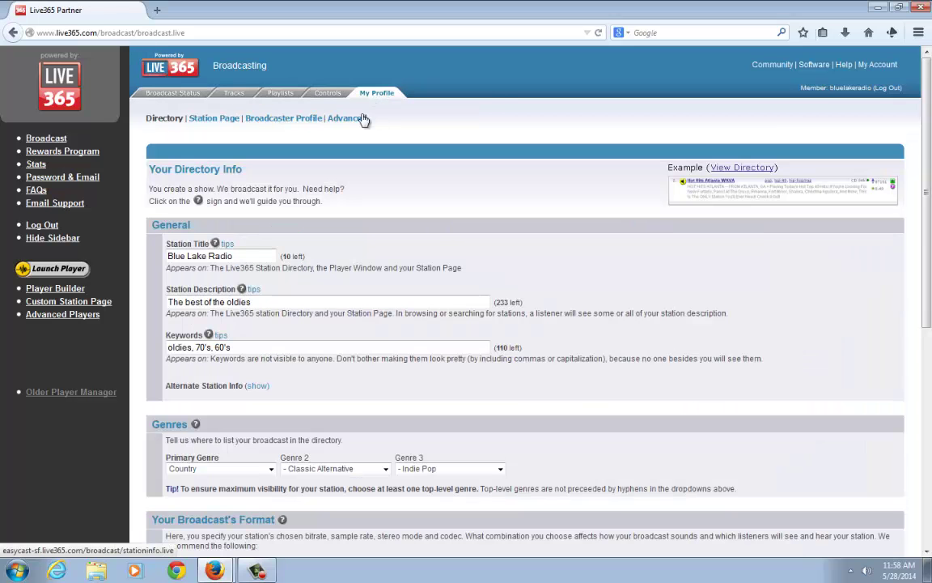
click(360, 119)
scroll(498, 139, down, 3)
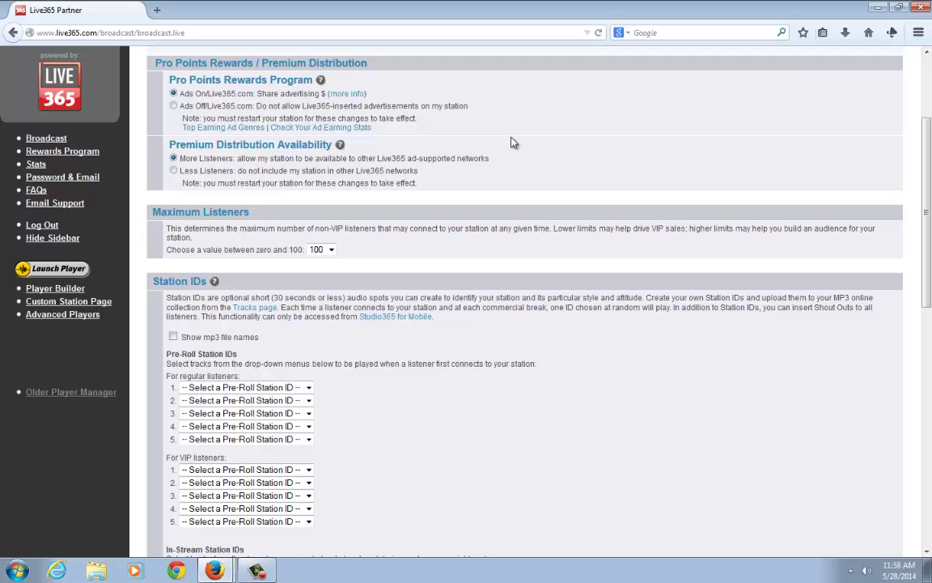
scroll(478, 132, down, 5)
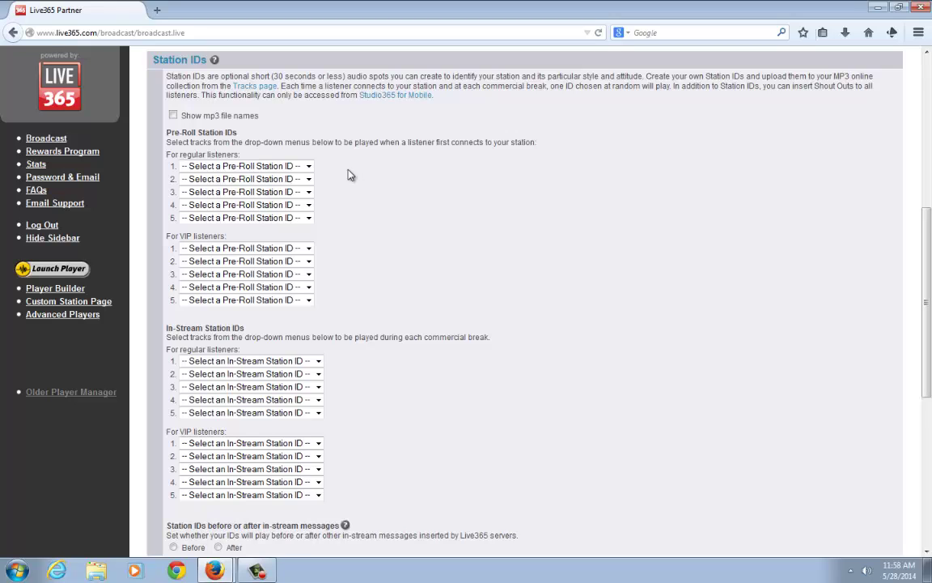
Assign 'anything i want id' to regular Pre-Roll slot 1 and In-Stream slot 1, then save.
click(306, 167)
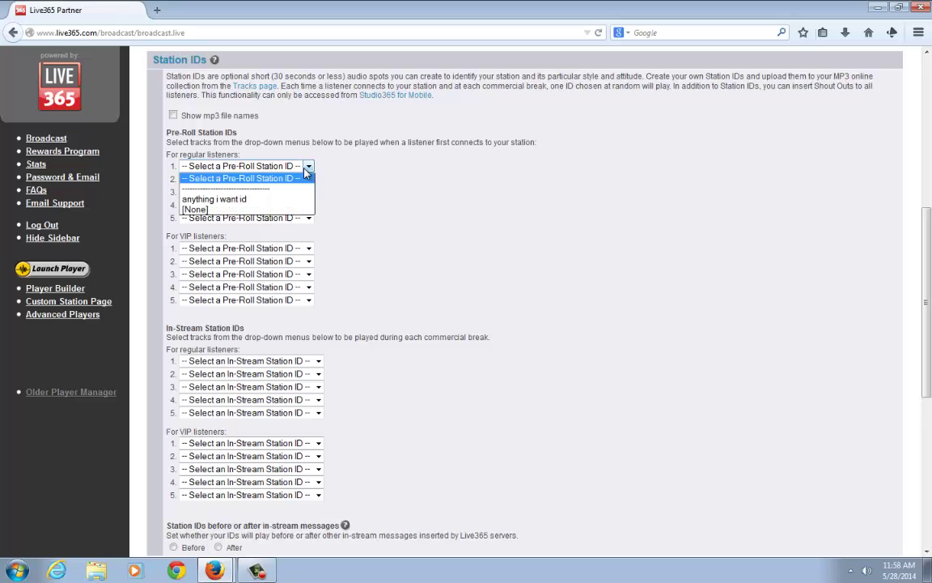
click(262, 200)
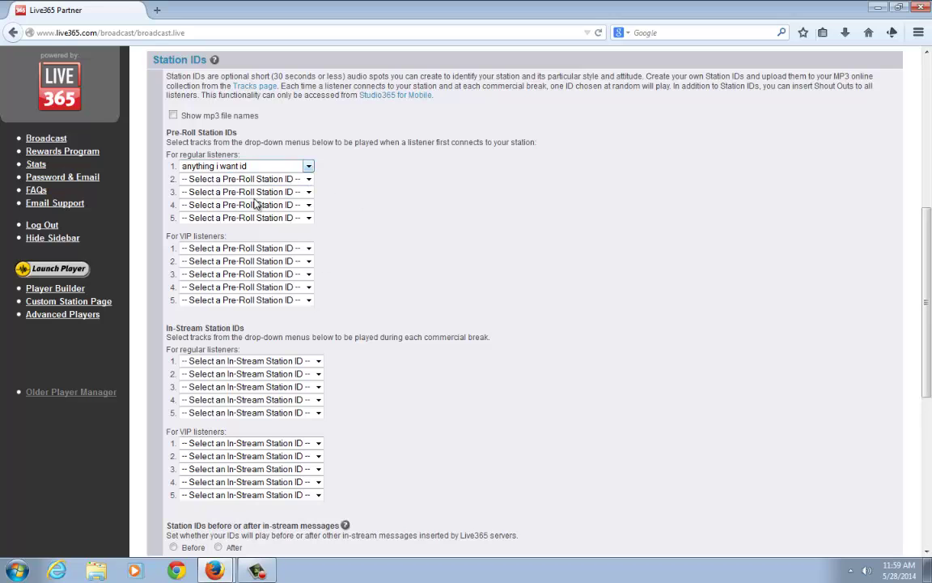
scroll(377, 237, down, 2)
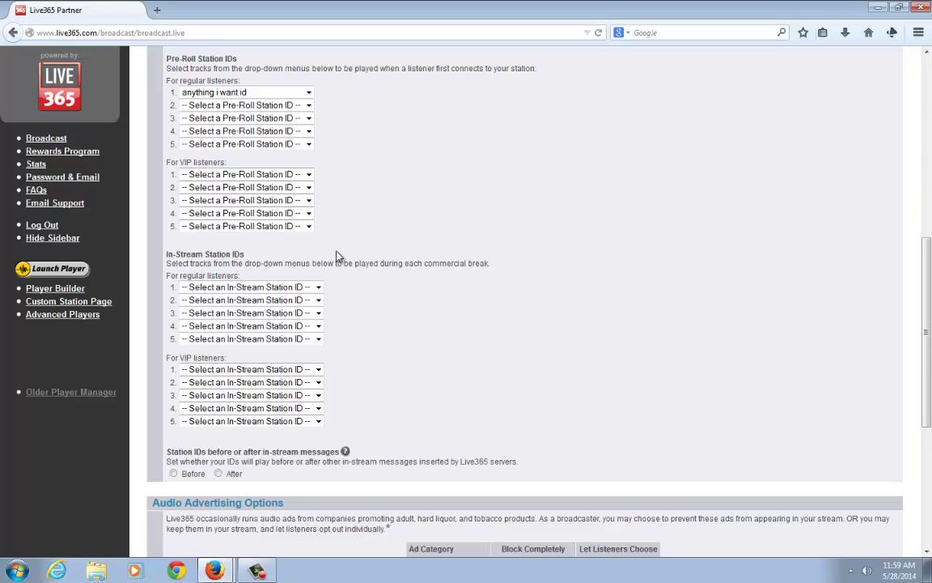
click(318, 287)
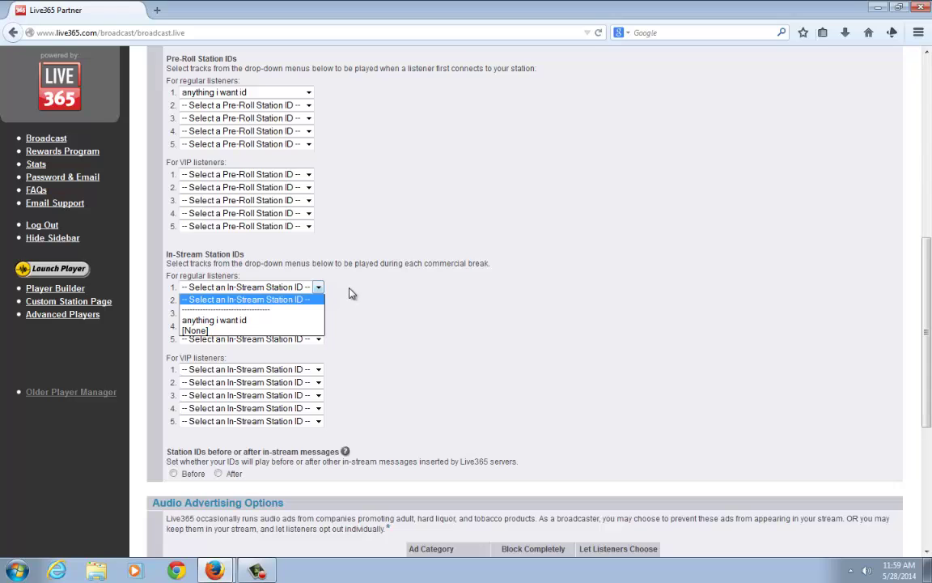
click(336, 291)
click(316, 288)
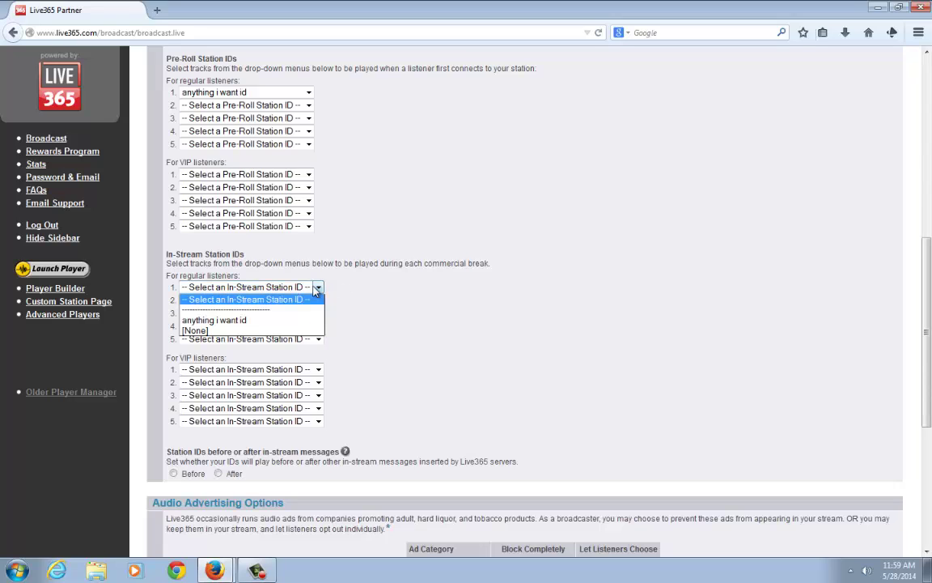
click(287, 320)
scroll(438, 260, down, 6)
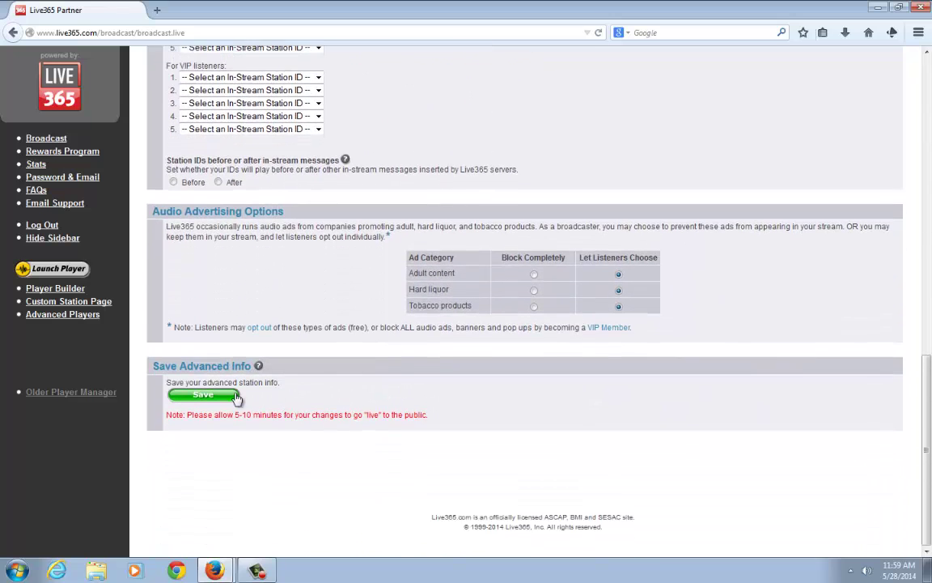
click(236, 396)
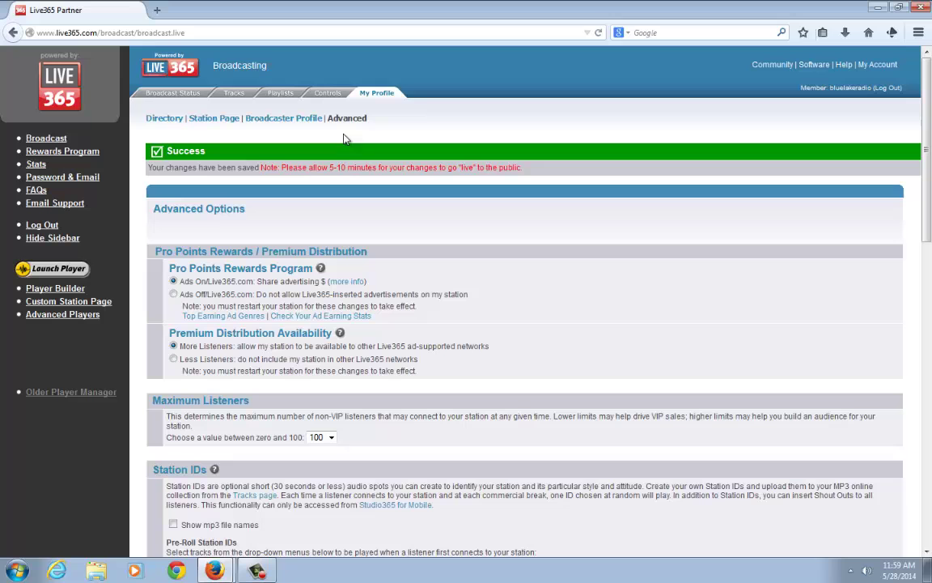
Check Broadcast Status, then re-sort the track library by date added and by number.
click(173, 96)
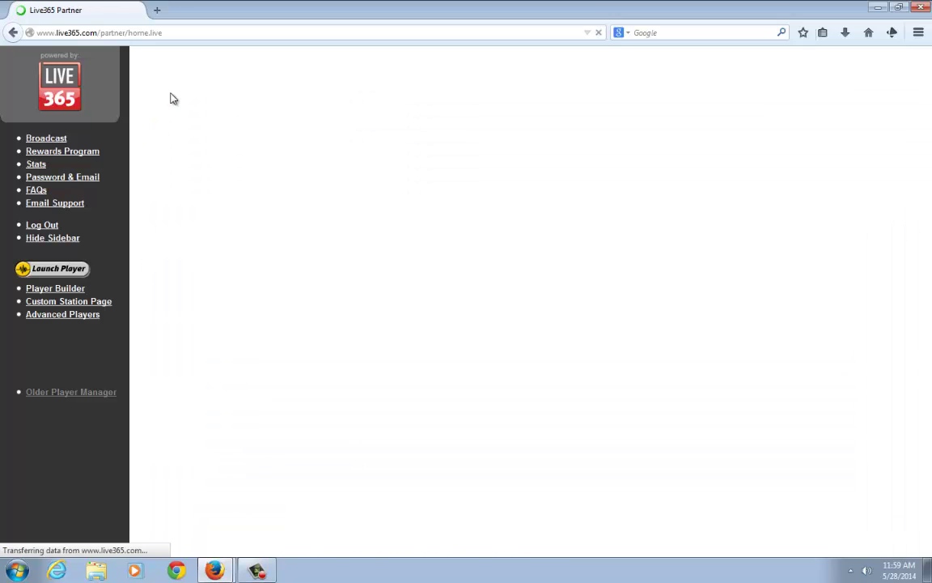
scroll(259, 191, down, 5)
scroll(262, 187, up, 5)
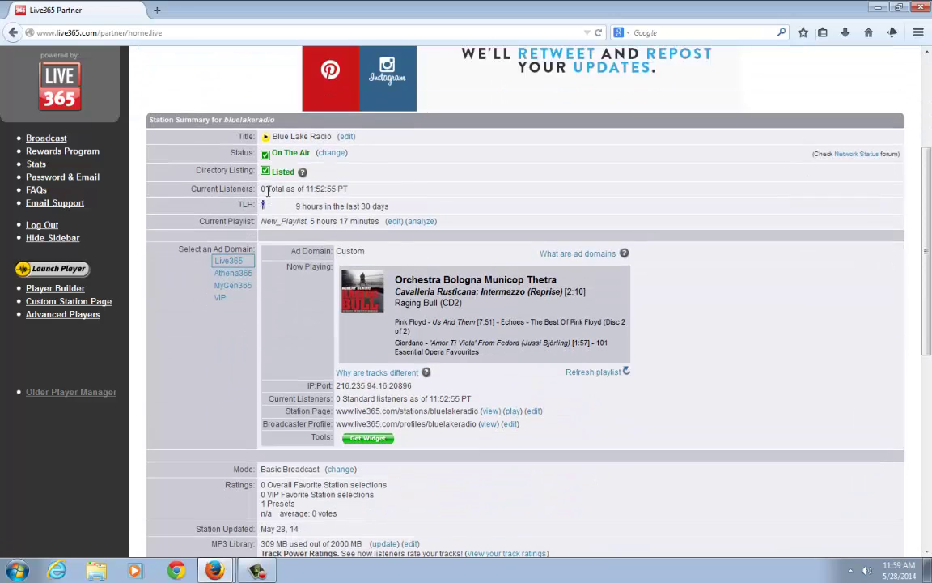
click(234, 94)
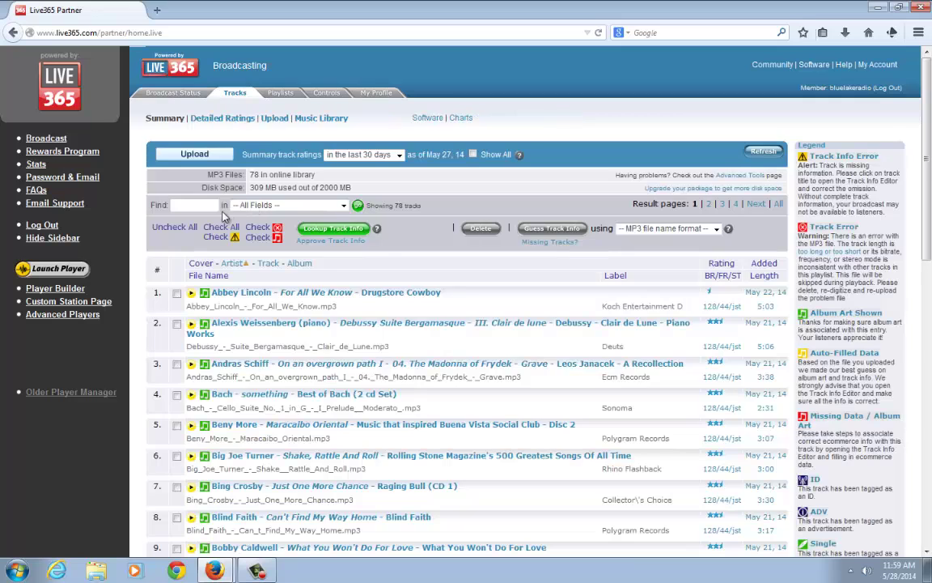
click(766, 263)
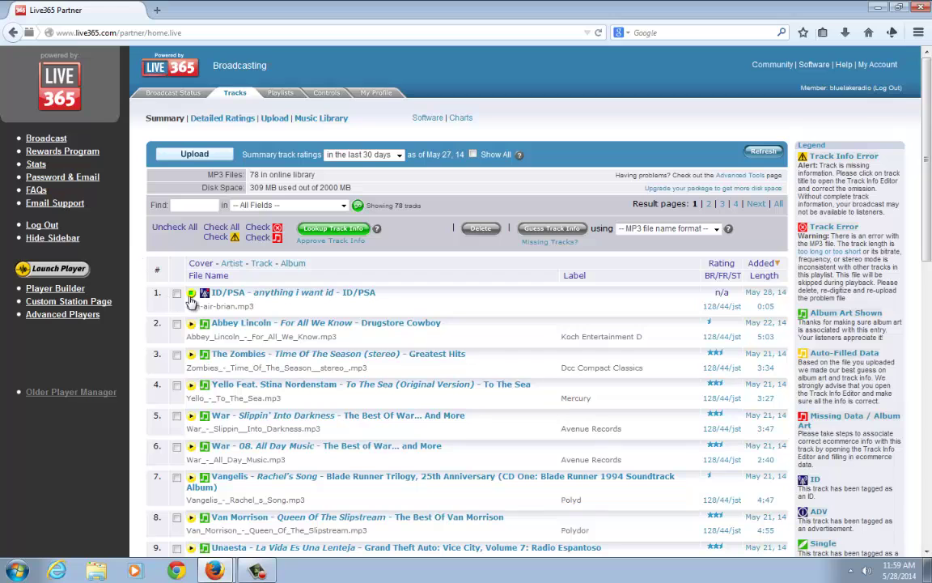
click(157, 270)
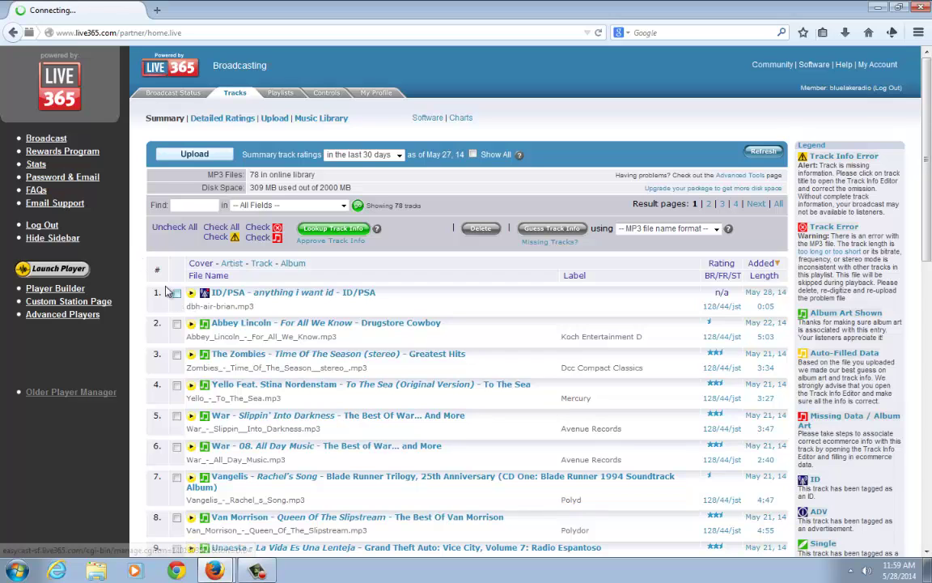
Return to the station dashboard and select the Station Page URL.
click(168, 71)
scroll(224, 262, down, 2)
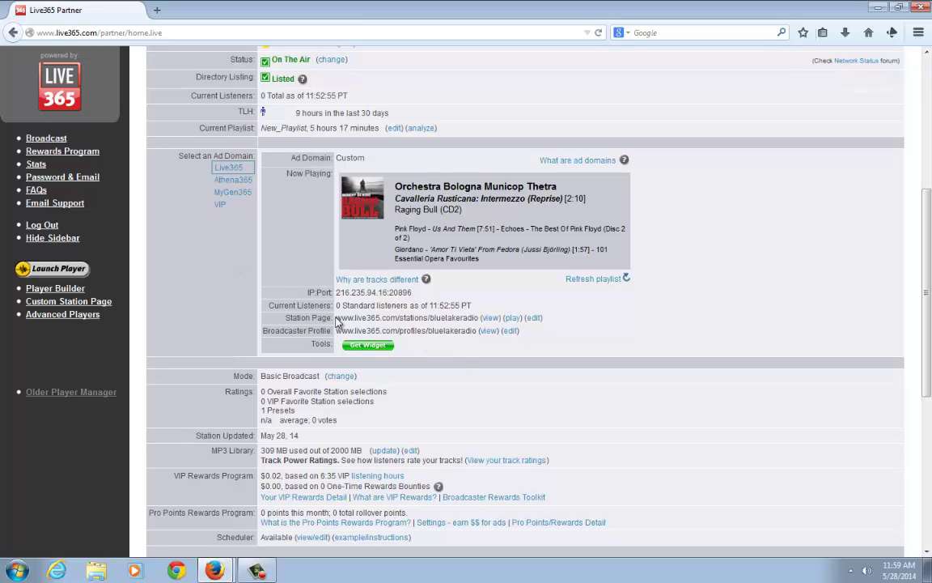
drag(337, 322, 479, 322)
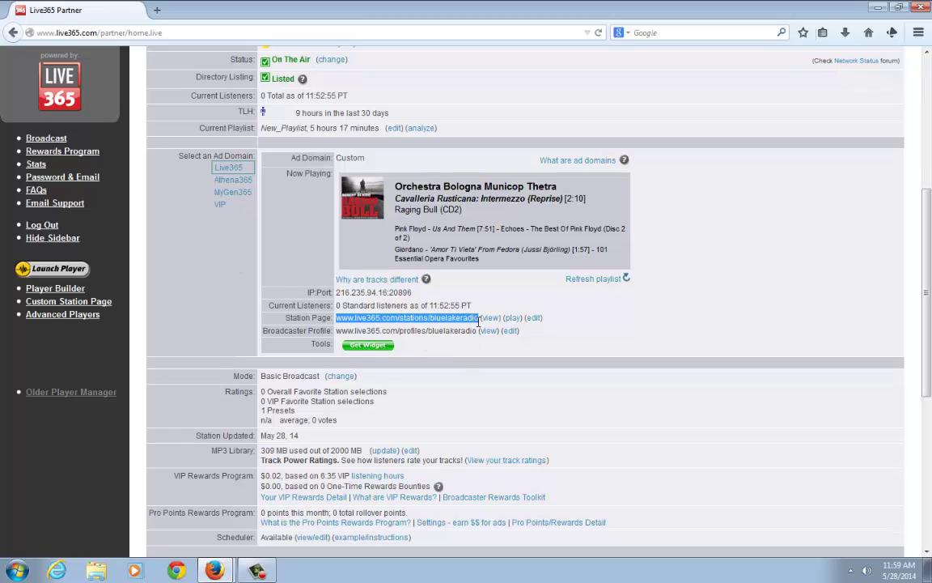
Open the copied station page URL in a new tab, listen to Blue Lake Radio, then stop playback.
key(ctrl+c)
key(ctrl+t)
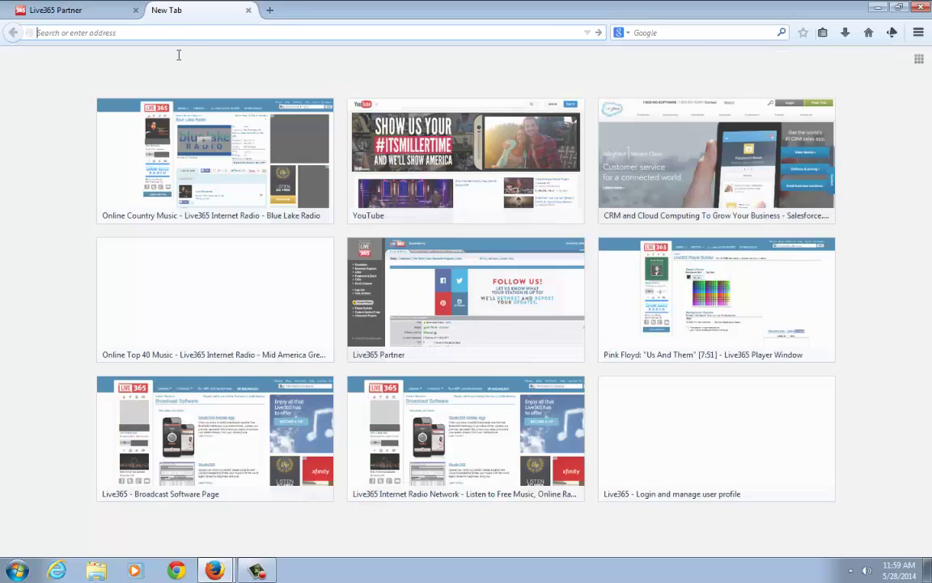
key(ctrl+v)
key(Return)
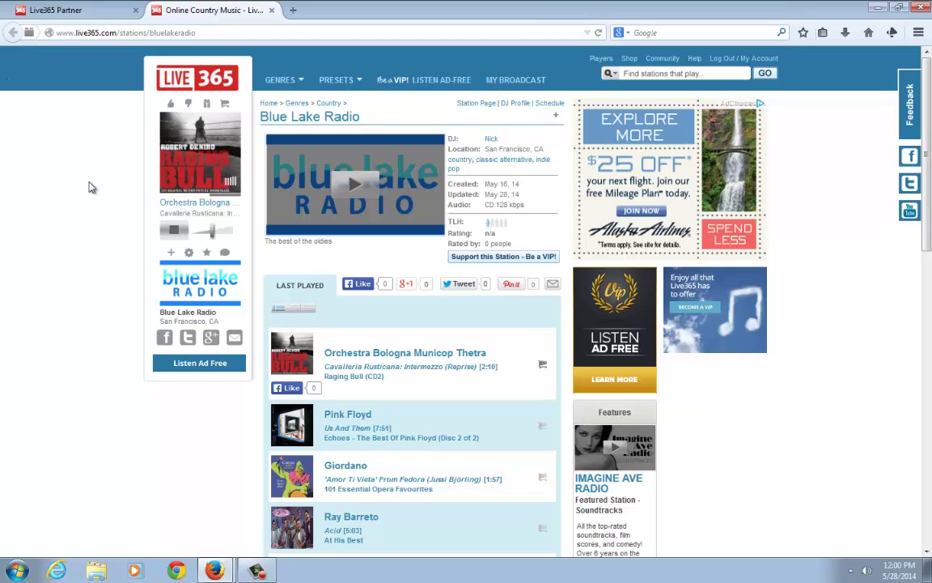
click(171, 228)
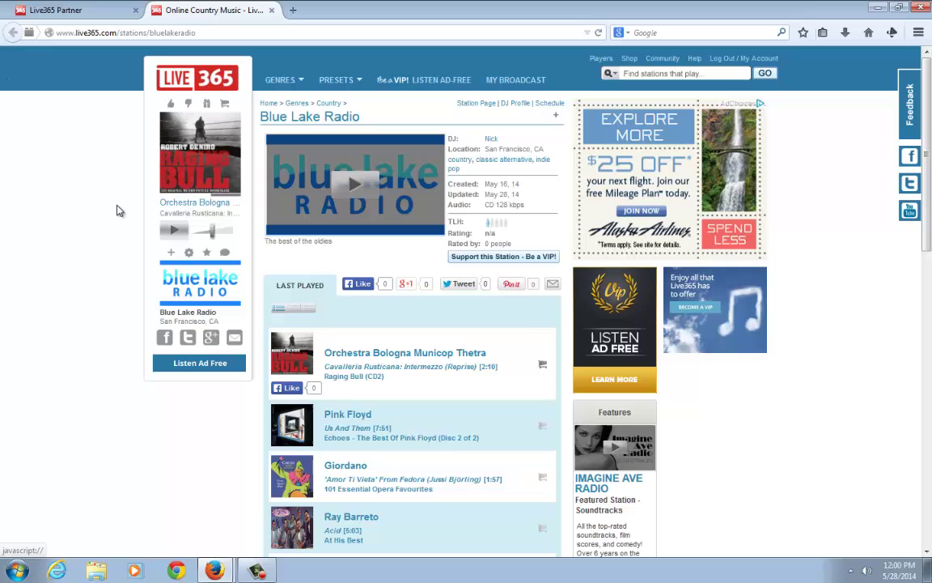